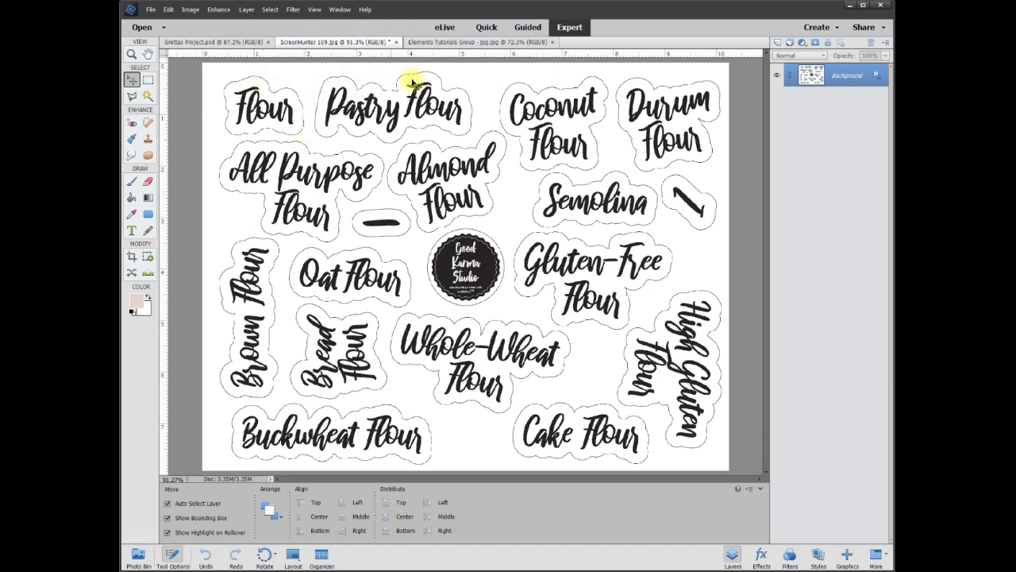
# Switch to the Grettas Project.psd document and shift the Martina Regular and Free Style Script Regular texts slightly
pyautogui.click(242, 47)
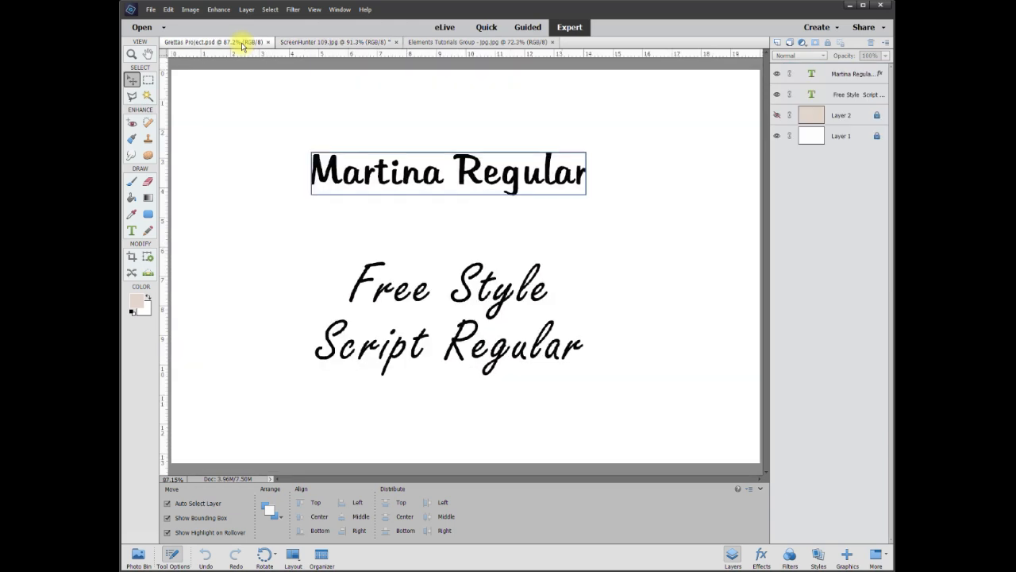
pyautogui.moveTo(518, 181)
pyautogui.mouseDown()
pyautogui.moveTo(561, 193)
pyautogui.moveTo(515, 178)
pyautogui.mouseUp()
pyautogui.moveTo(529, 288); pyautogui.dragTo(521, 295)
pyautogui.moveTo(503, 188); pyautogui.dragTo(514, 176)
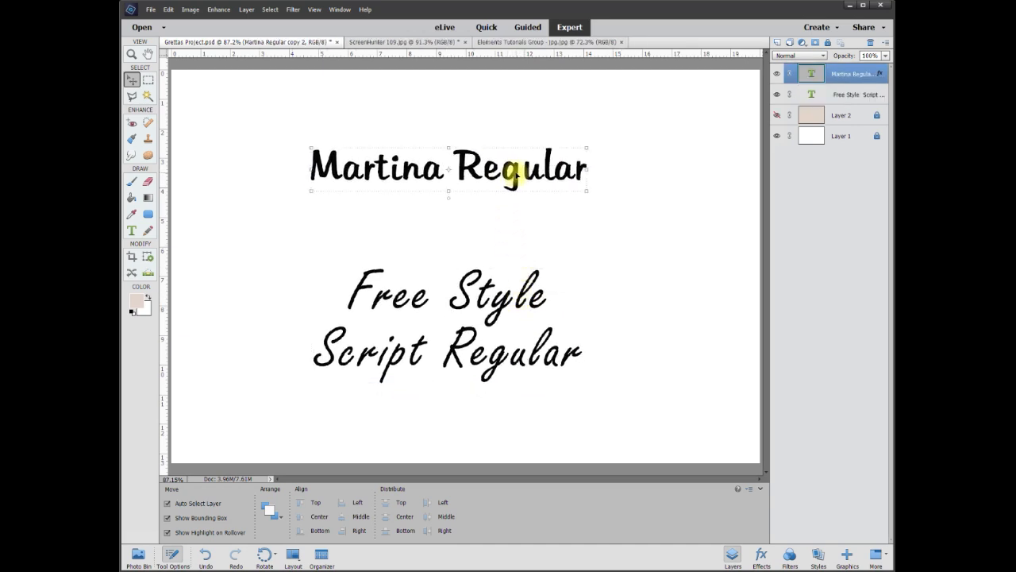
pyautogui.rightClick(515, 176)
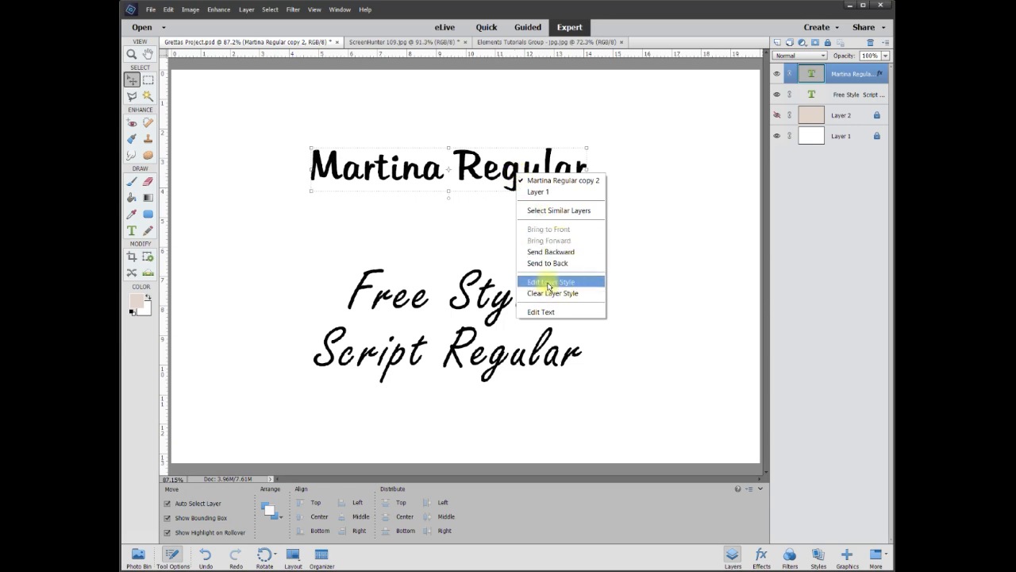
pyautogui.click(550, 284)
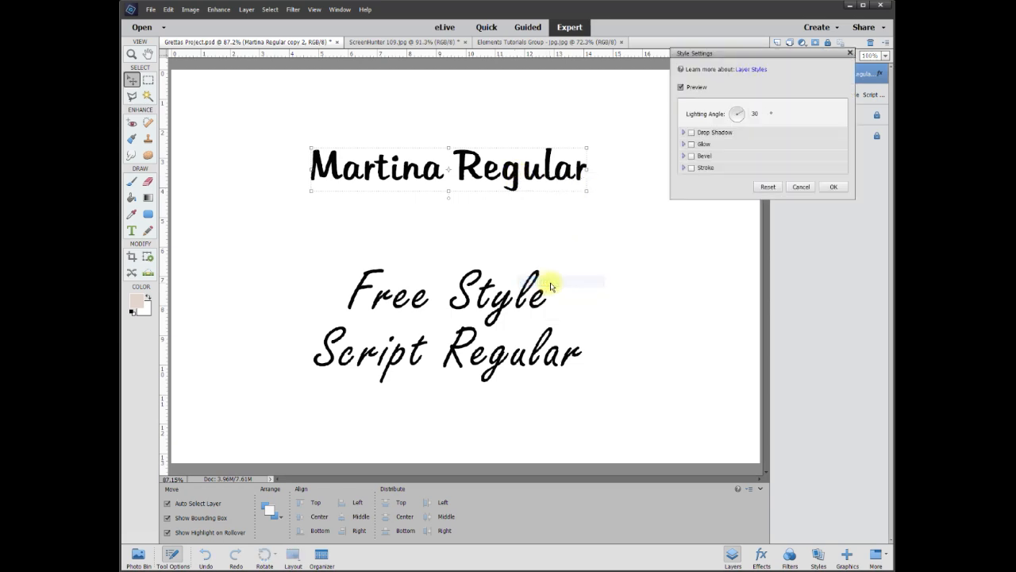
pyautogui.click(692, 168)
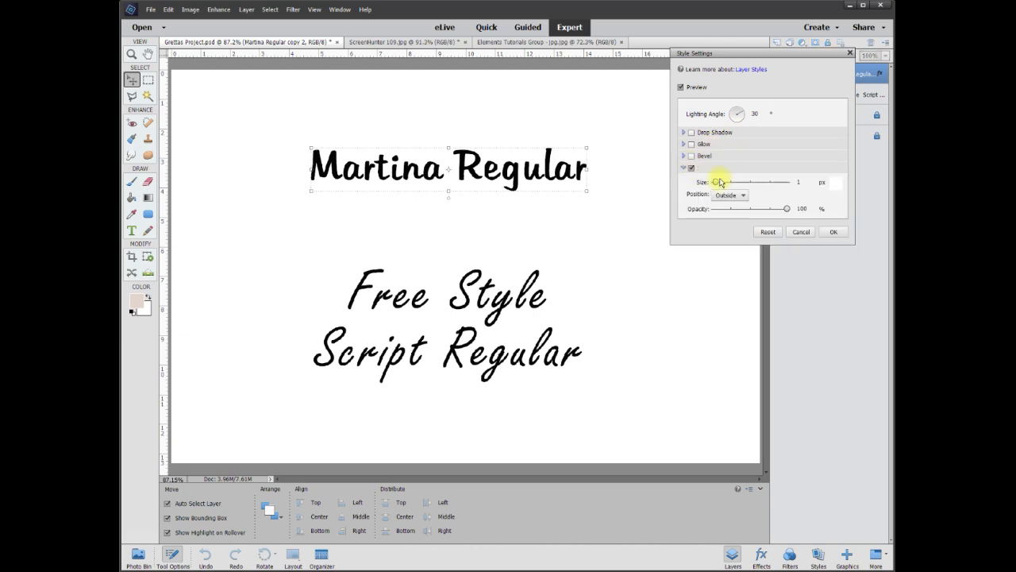
pyautogui.click(837, 184)
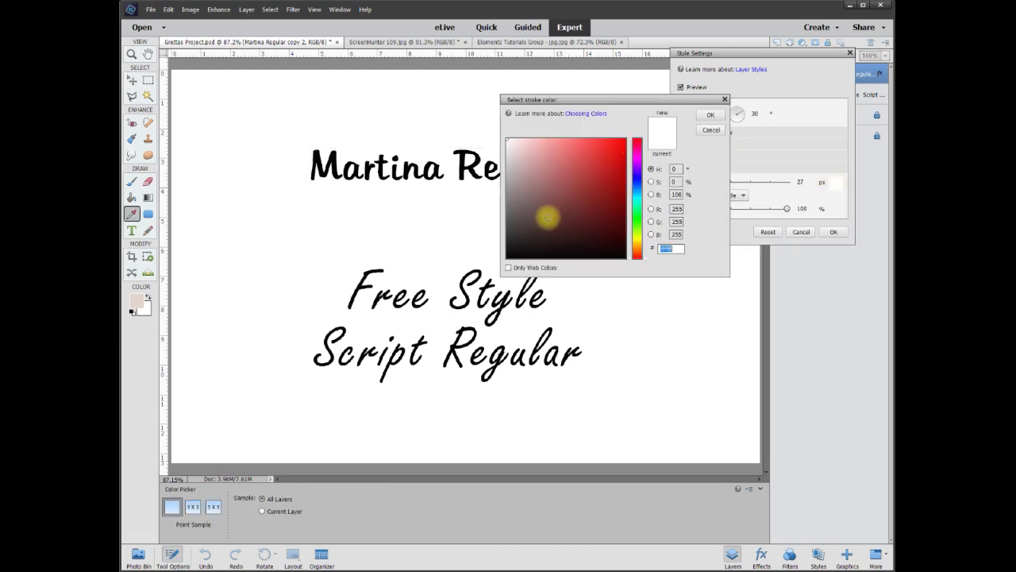
pyautogui.click(484, 274)
pyautogui.click(424, 172)
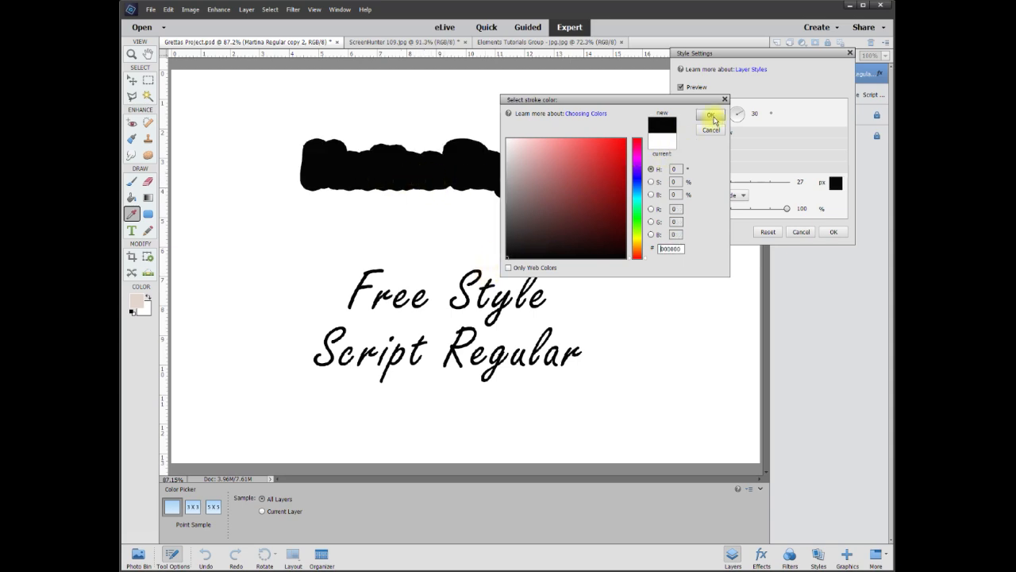
pyautogui.click(456, 114)
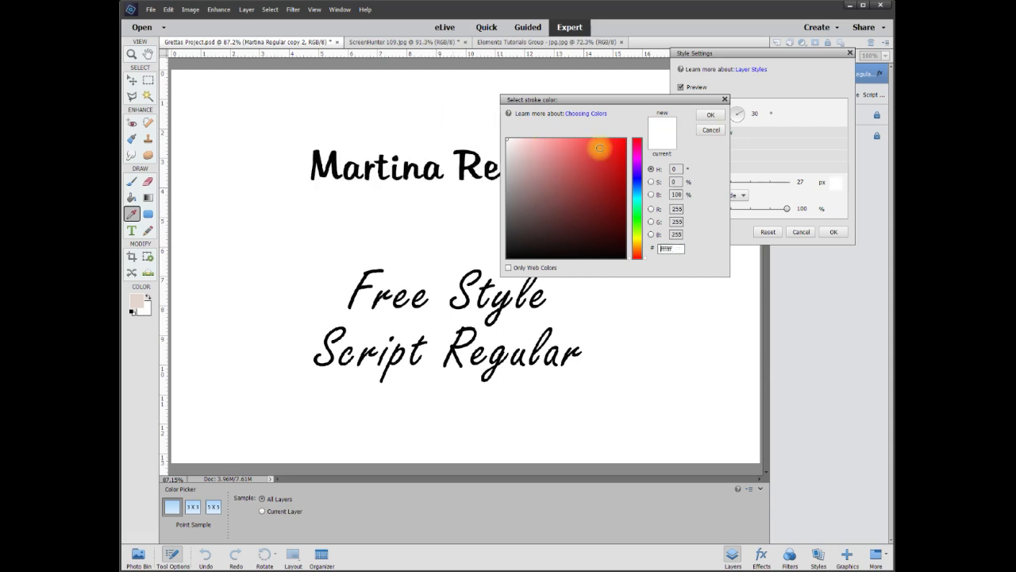
pyautogui.click(709, 117)
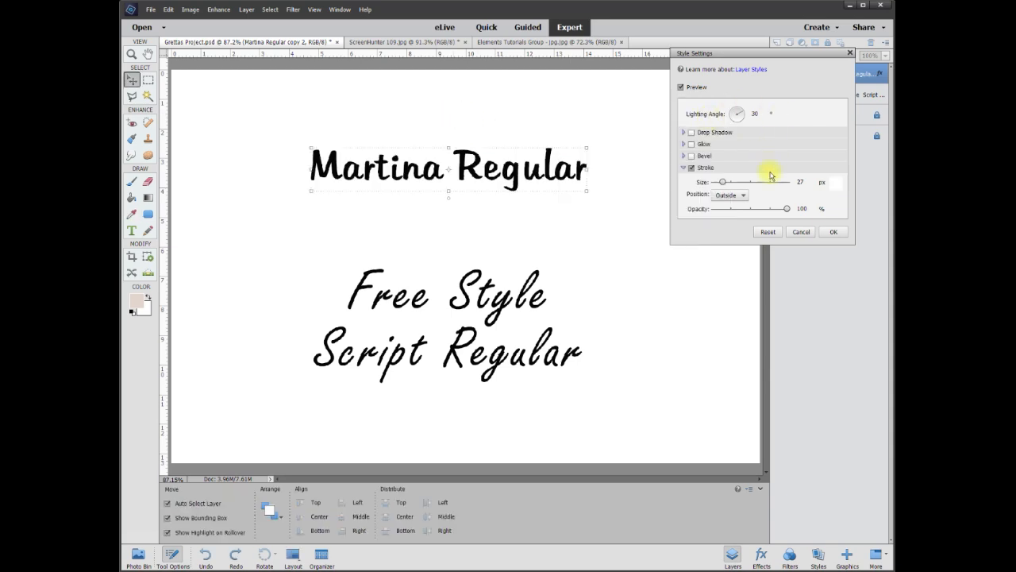
pyautogui.moveTo(787, 56); pyautogui.dragTo(659, 65)
pyautogui.click(687, 241)
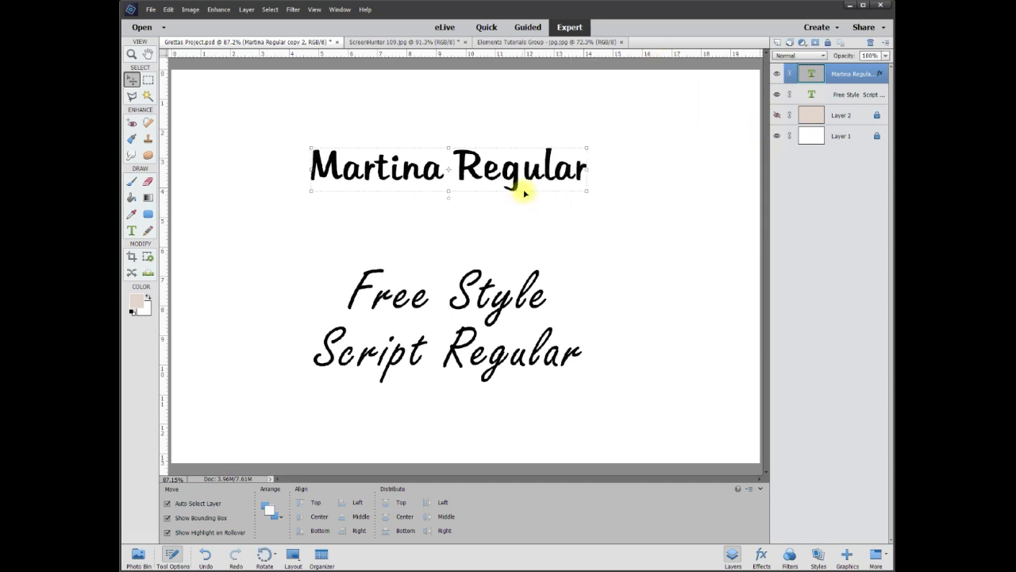
# Show the beige Layer 2 behind the texts and add a white 40 px outside stroke to the Martina Regular text
pyautogui.moveTo(508, 163)
pyautogui.mouseDown()
pyautogui.moveTo(545, 145)
pyautogui.moveTo(545, 172)
pyautogui.moveTo(519, 154)
pyautogui.mouseUp()
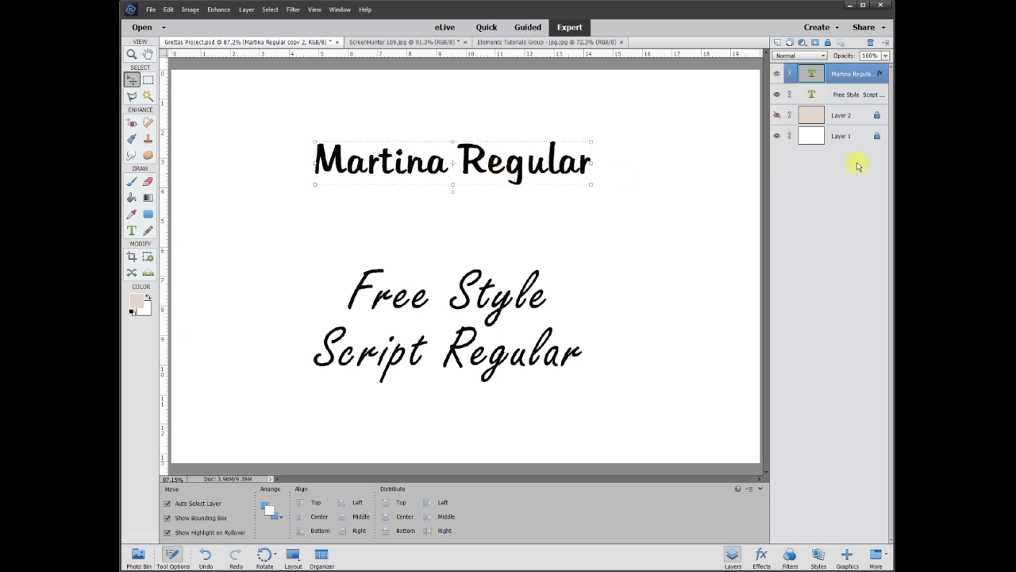
pyautogui.click(778, 115)
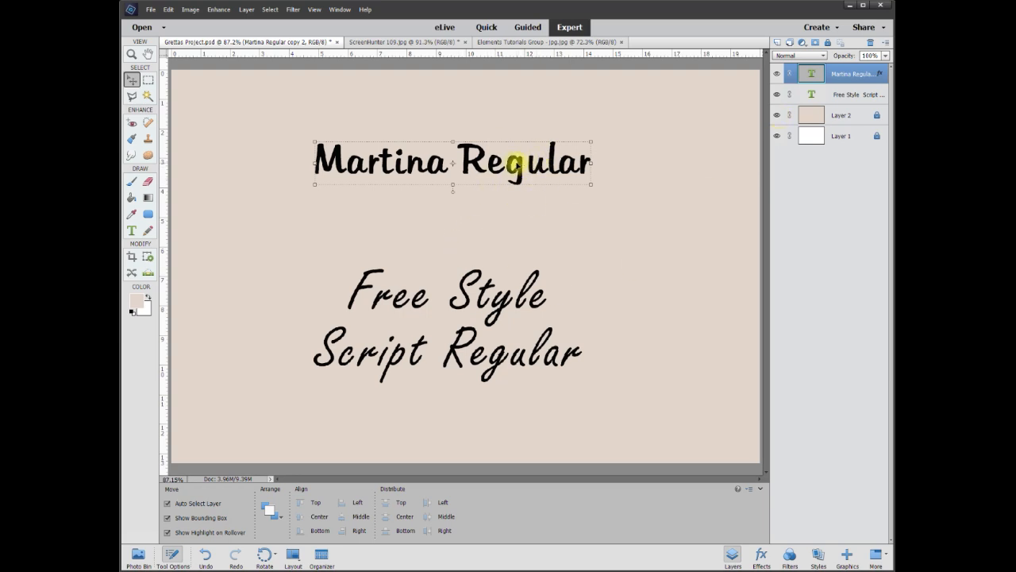
pyautogui.rightClick(517, 163)
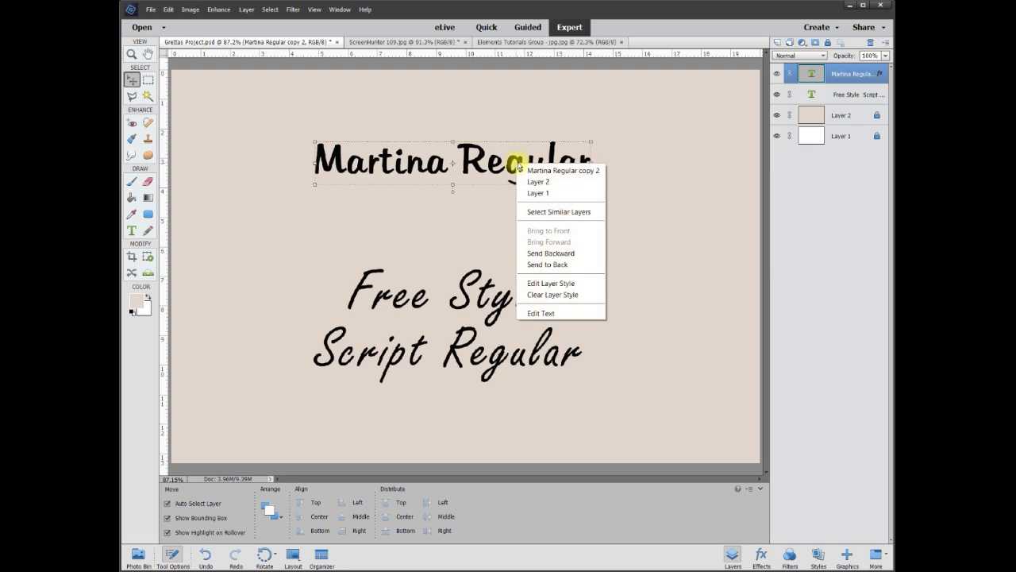
pyautogui.click(566, 284)
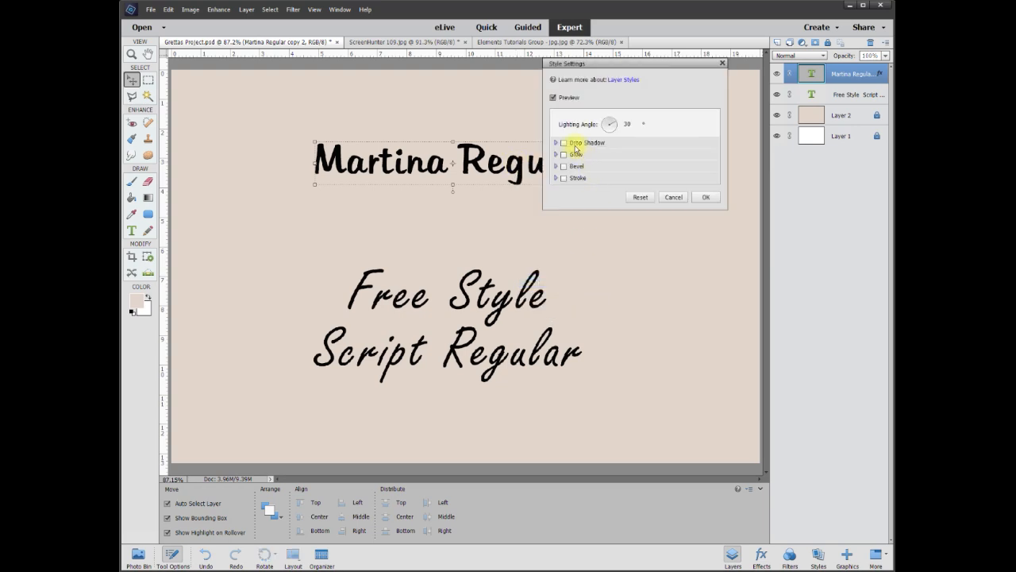
pyautogui.click(563, 177)
pyautogui.moveTo(591, 195); pyautogui.dragTo(679, 189)
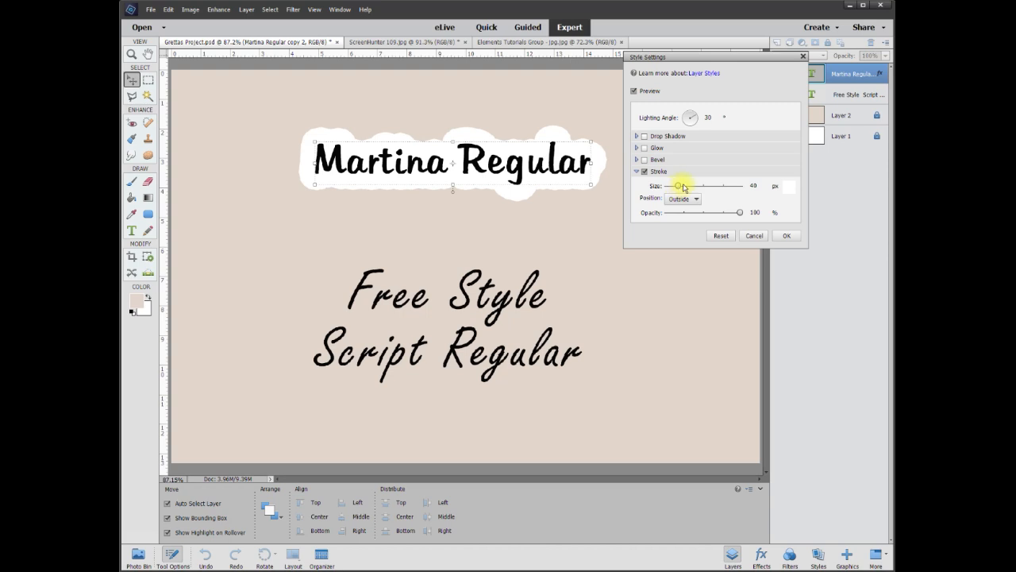
pyautogui.click(784, 236)
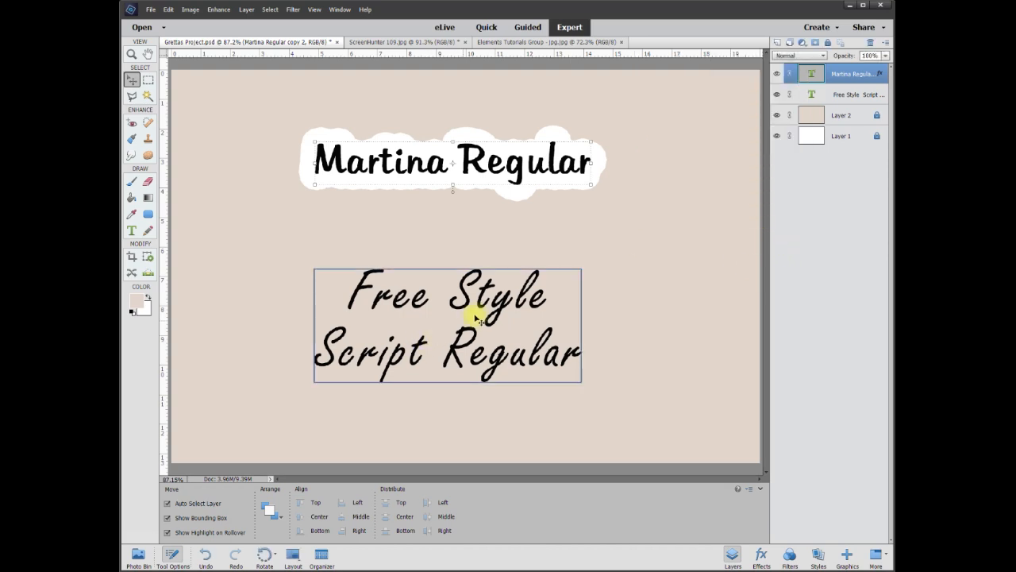
# Move the Free Style Script Regular text slightly and give it a stroke in white sampled from the Martina Regular outline
pyautogui.moveTo(488, 294); pyautogui.dragTo(515, 287)
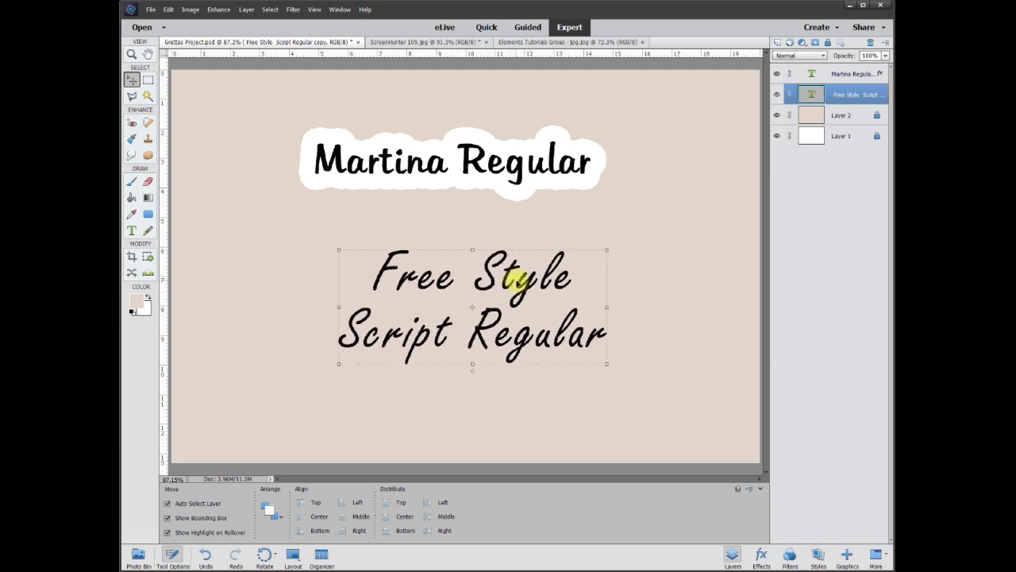
pyautogui.rightClick(517, 286)
pyautogui.click(551, 404)
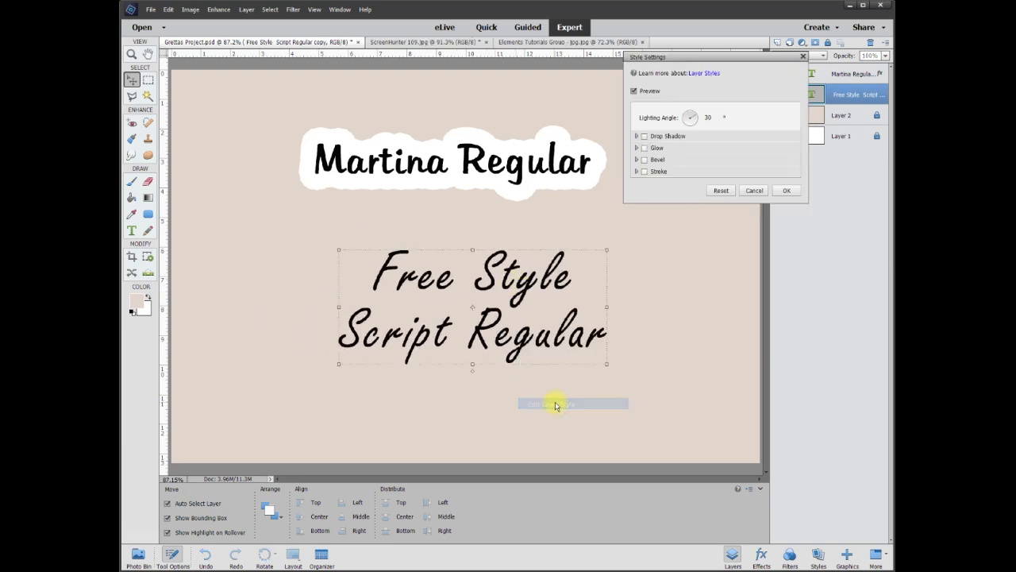
pyautogui.click(645, 173)
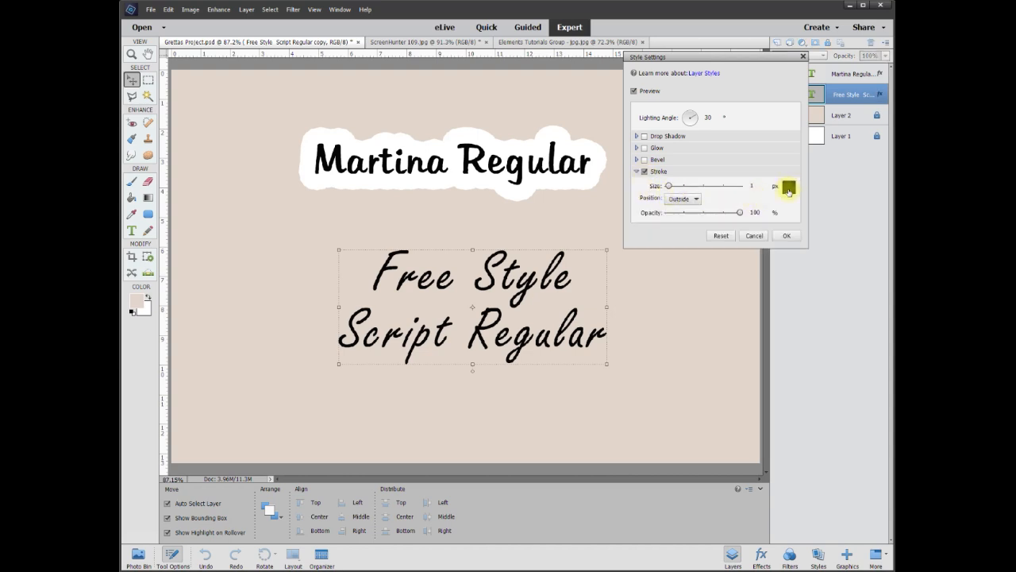
pyautogui.click(789, 187)
pyautogui.moveTo(547, 159)
pyautogui.mouseDown()
pyautogui.moveTo(524, 158)
pyautogui.moveTo(492, 136)
pyautogui.mouseUp()
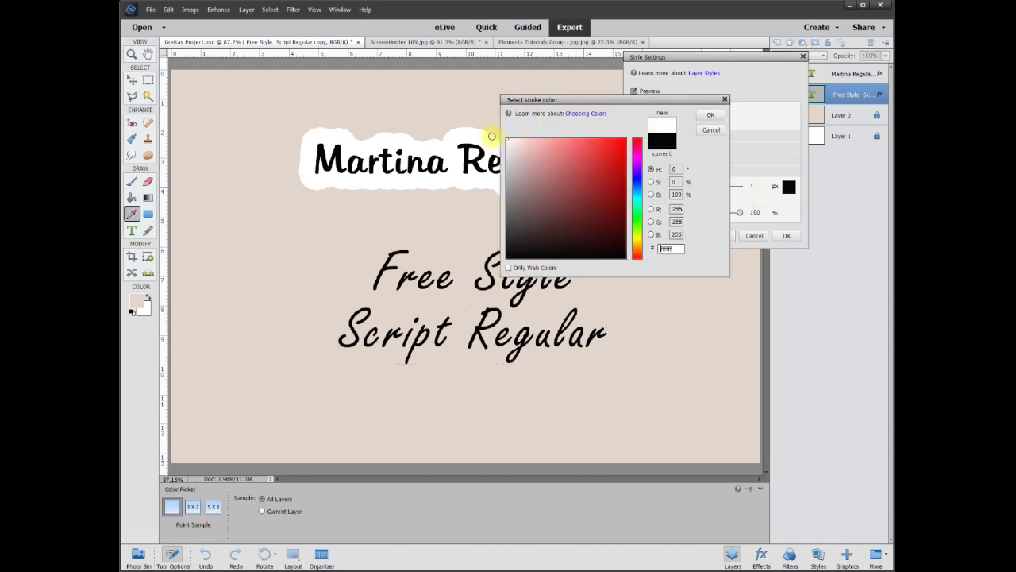
pyautogui.click(711, 114)
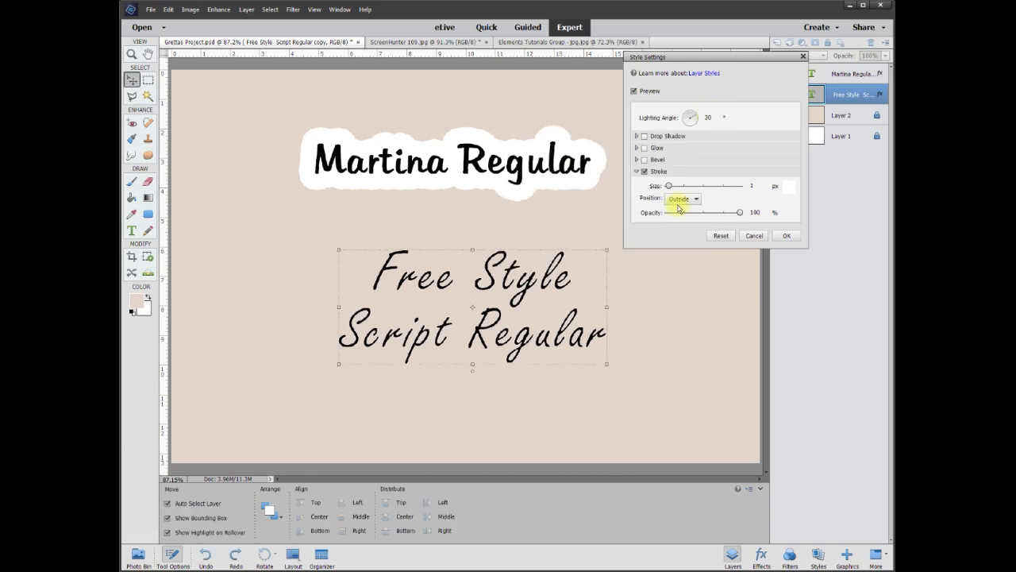
# Set the Free Style Script Regular stroke to 56 px with Outside position and apply the layer style
pyautogui.moveTo(669, 186); pyautogui.dragTo(672, 187)
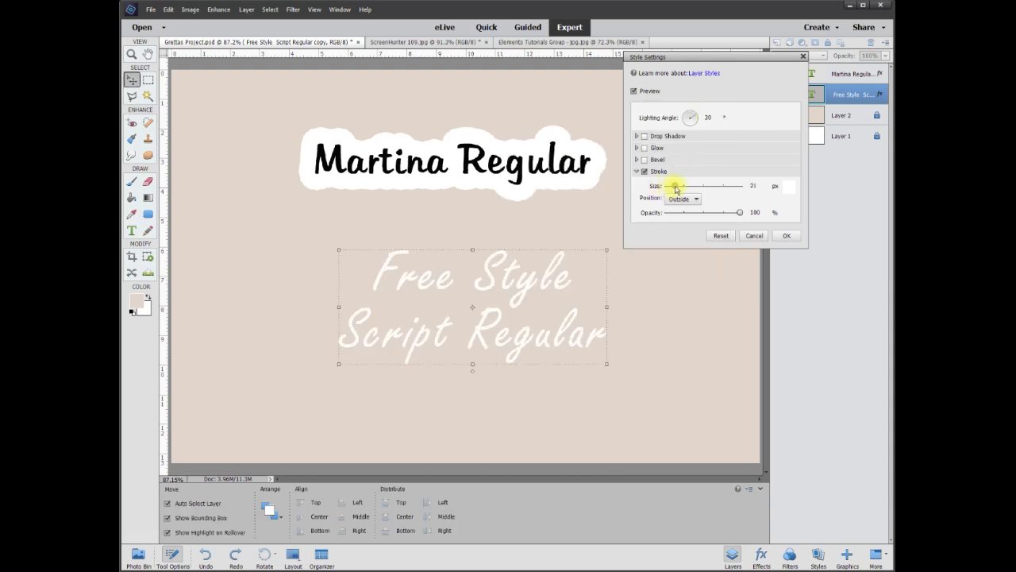
pyautogui.moveTo(674, 188); pyautogui.dragTo(671, 188)
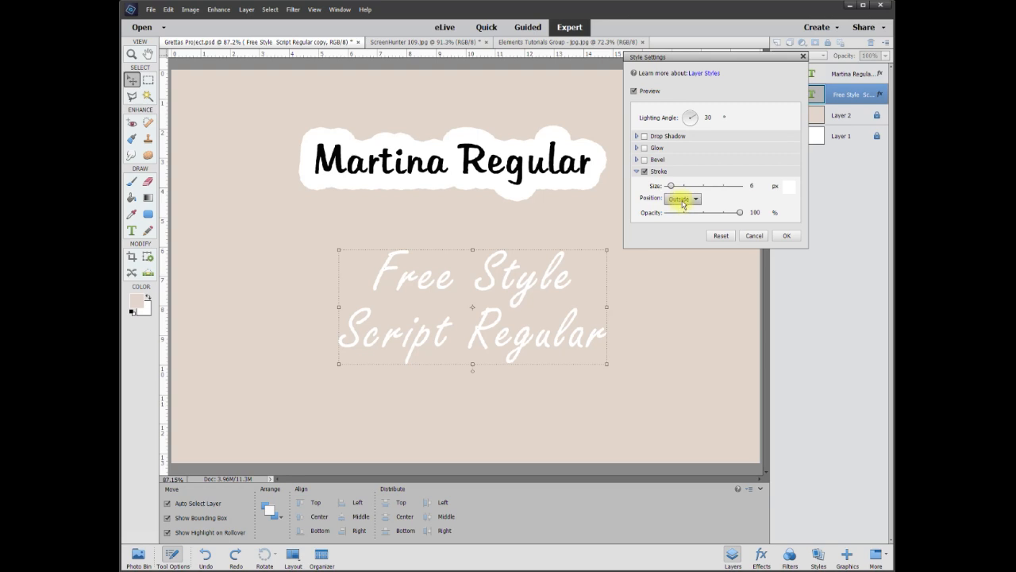
pyautogui.click(682, 202)
pyautogui.click(680, 210)
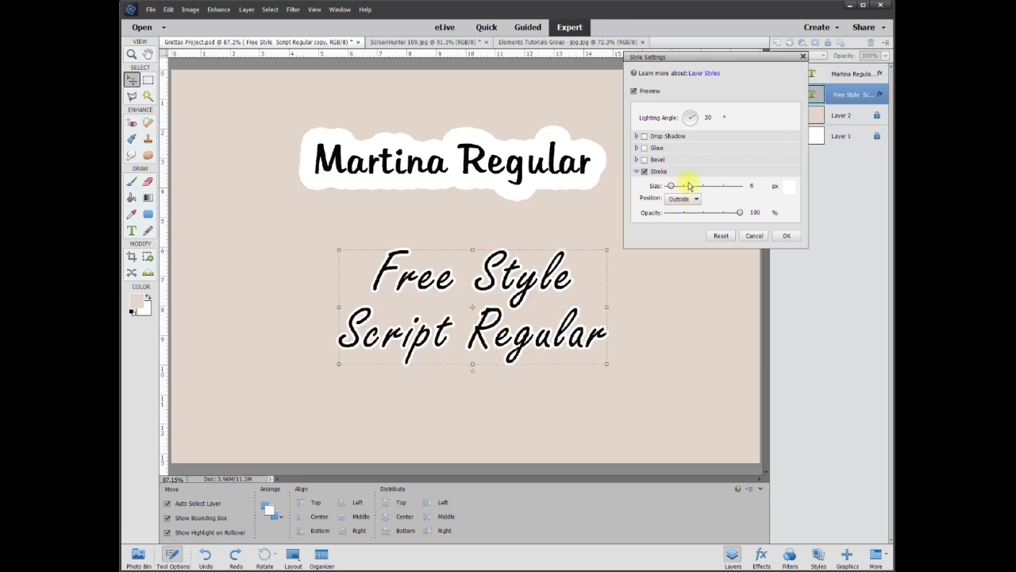
pyautogui.moveTo(671, 187); pyautogui.dragTo(677, 187)
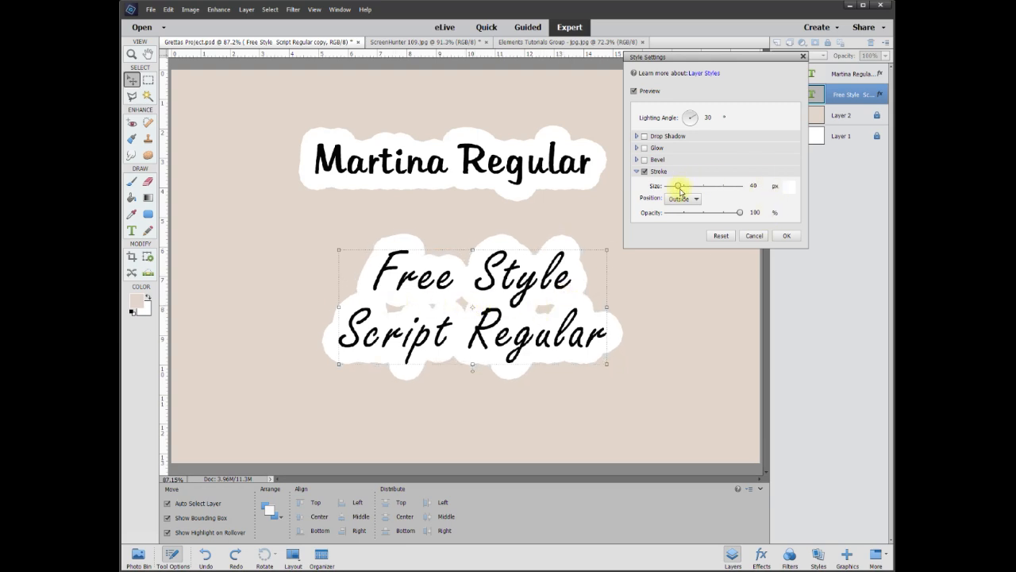
pyautogui.moveTo(679, 188); pyautogui.dragTo(680, 188)
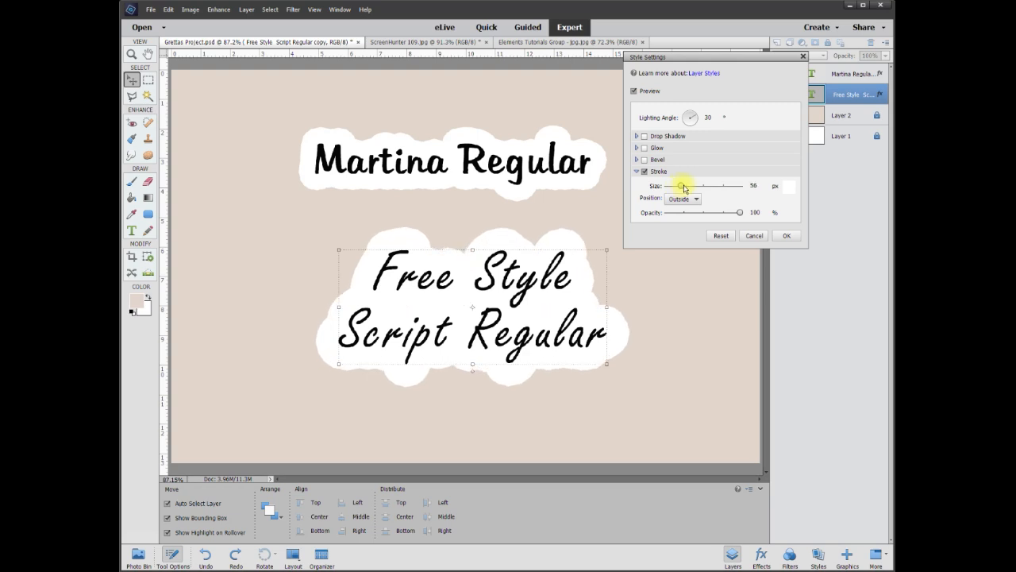
pyautogui.click(786, 235)
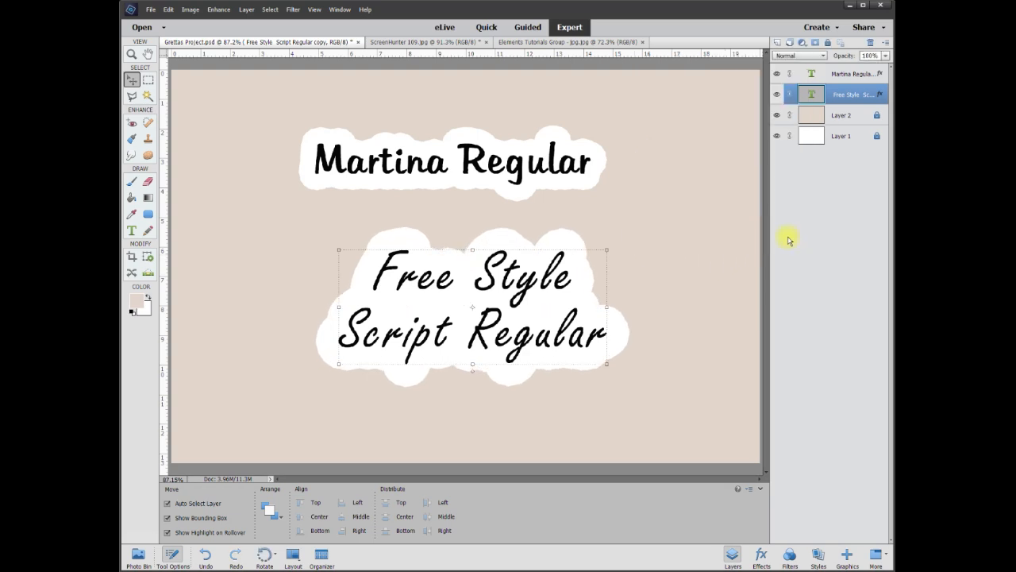
# Reposition the outlined Free Style Script Regular text under the Martina Regular text and simplify its layer
pyautogui.moveTo(454, 327); pyautogui.dragTo(469, 315)
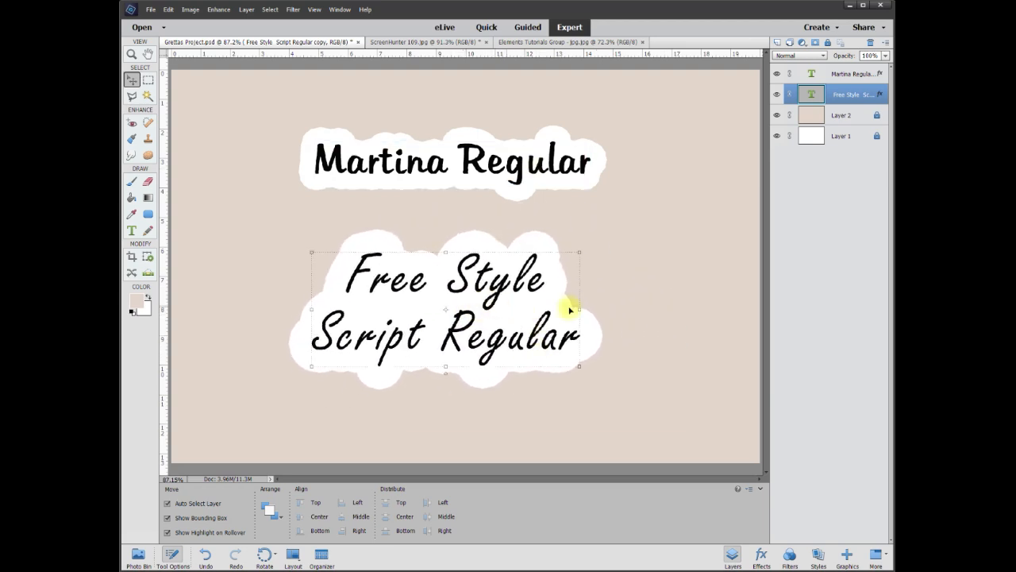
pyautogui.doubleClick(846, 96)
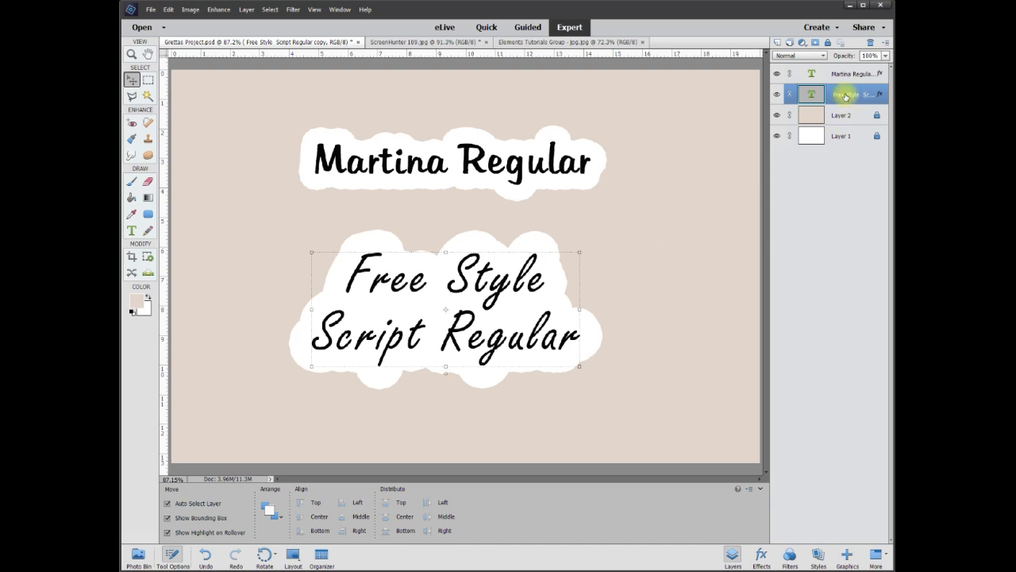
pyautogui.rightClick(845, 96)
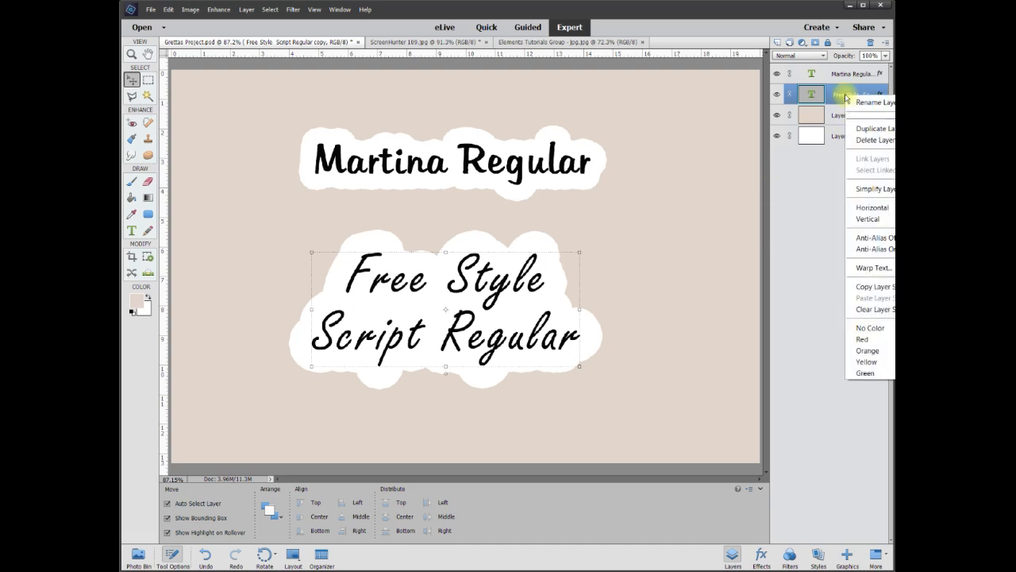
pyautogui.click(863, 189)
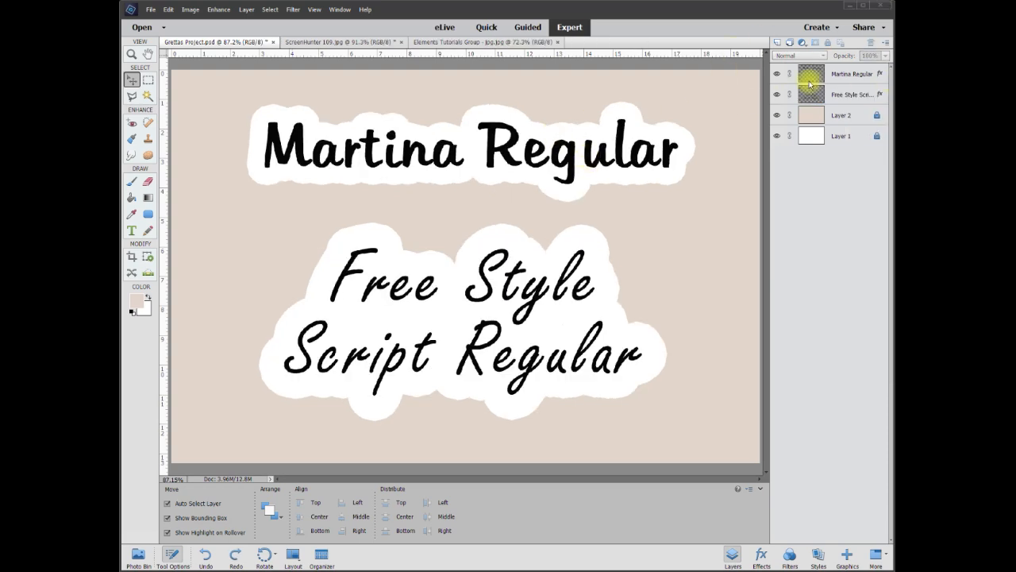
# Simplify the Martina Regular layer together with its white outline and nudge both lettering layers slightly
pyautogui.click(132, 81)
pyautogui.click(381, 157)
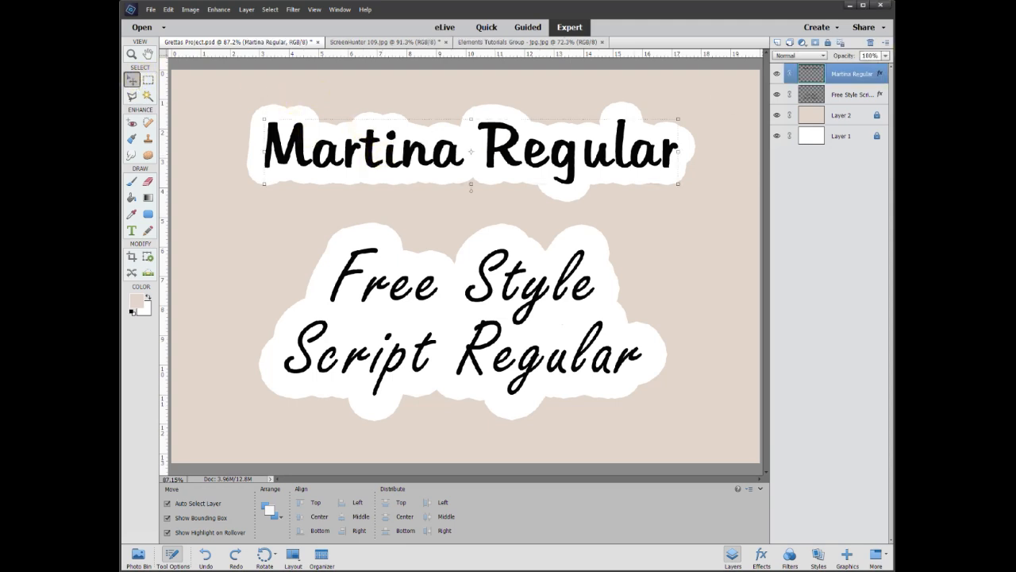
pyautogui.rightClick(849, 79)
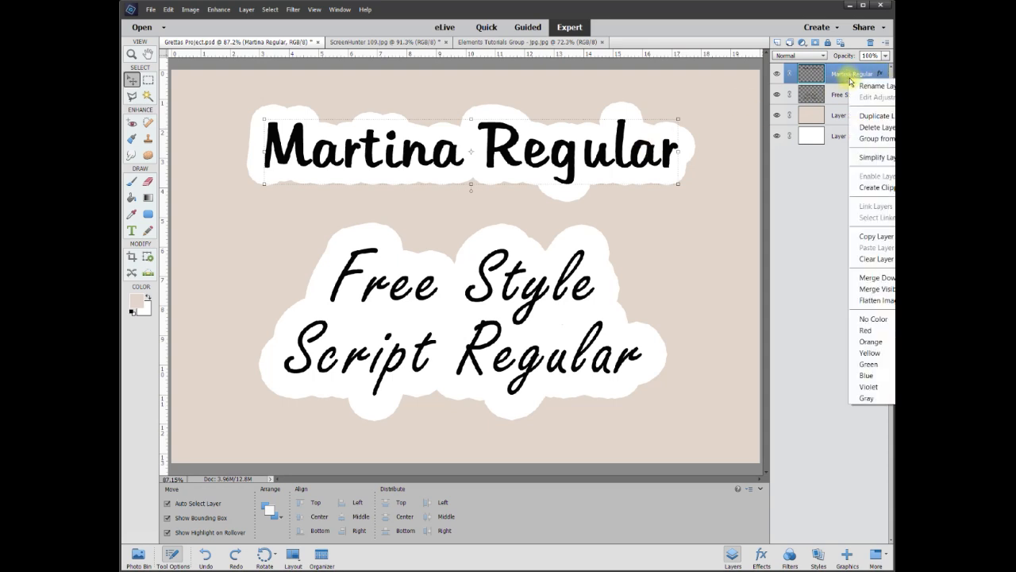
pyautogui.click(879, 158)
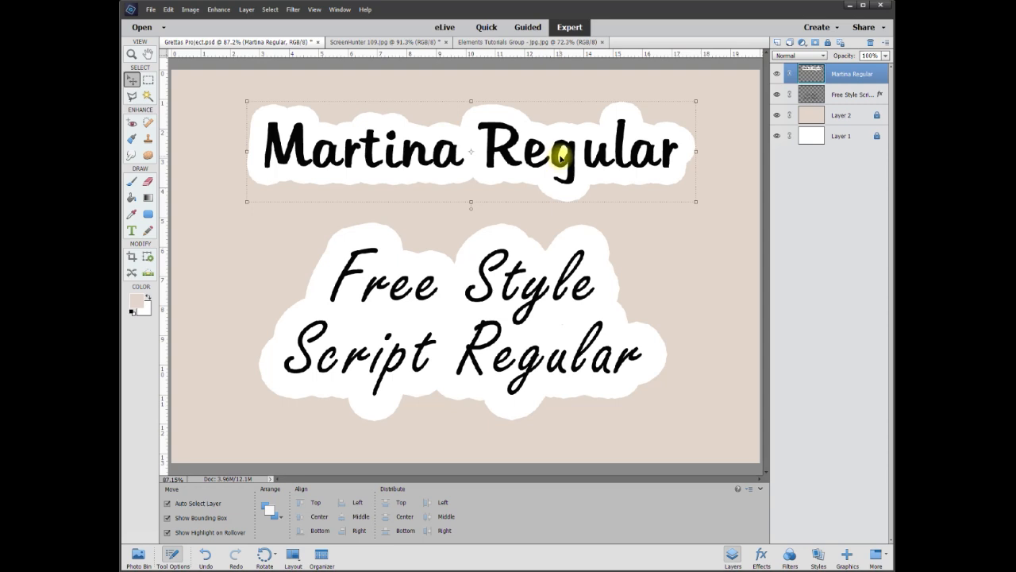
pyautogui.moveTo(558, 156)
pyautogui.mouseDown()
pyautogui.moveTo(530, 144)
pyautogui.moveTo(561, 151)
pyautogui.moveTo(553, 160)
pyautogui.mouseUp()
pyautogui.moveTo(564, 284)
pyautogui.mouseDown()
pyautogui.moveTo(556, 290)
pyautogui.moveTo(567, 282)
pyautogui.mouseUp()
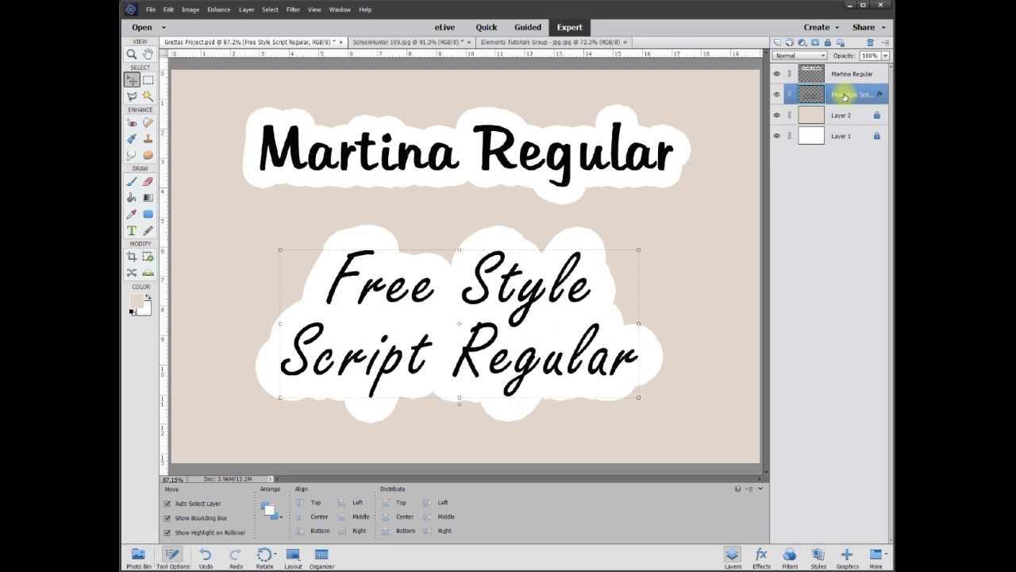
# Simplify the Free Style Script Regular layer together with its white outline and nudge it slightly on the canvas
pyautogui.rightClick(847, 96)
pyautogui.click(873, 174)
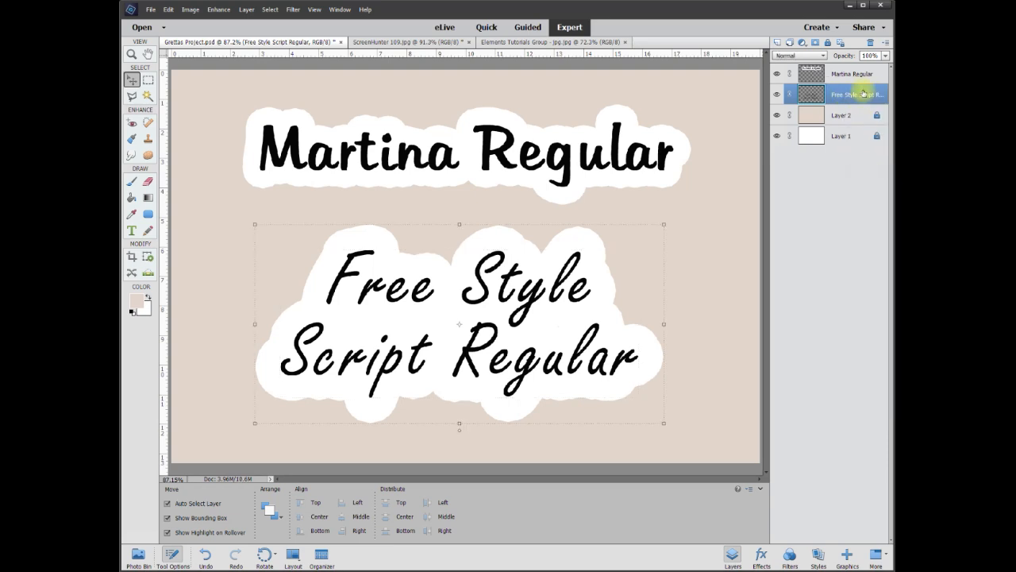
pyautogui.moveTo(535, 291)
pyautogui.mouseDown()
pyautogui.moveTo(520, 305)
pyautogui.moveTo(548, 302)
pyautogui.moveTo(538, 289)
pyautogui.mouseUp()
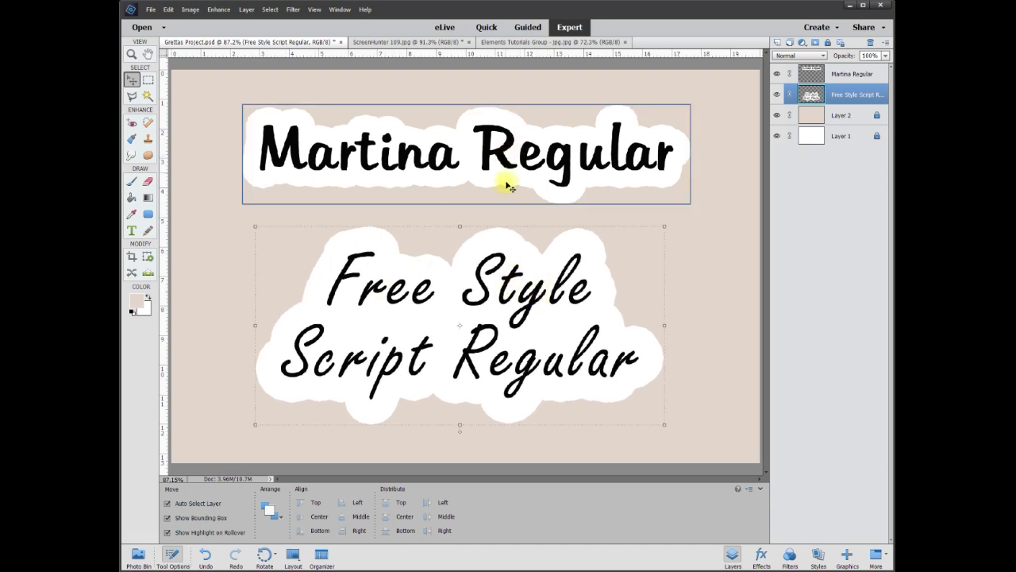
# Add a 2 px black Outside stroke around the simplified Martina Regular label and move the label slightly up and right
pyautogui.rightClick(493, 155)
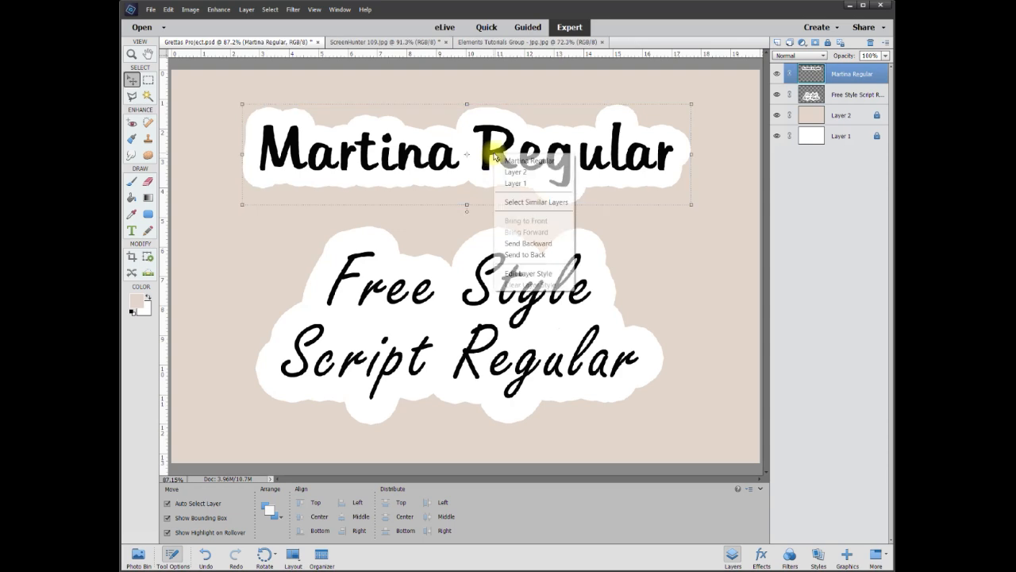
pyautogui.click(525, 274)
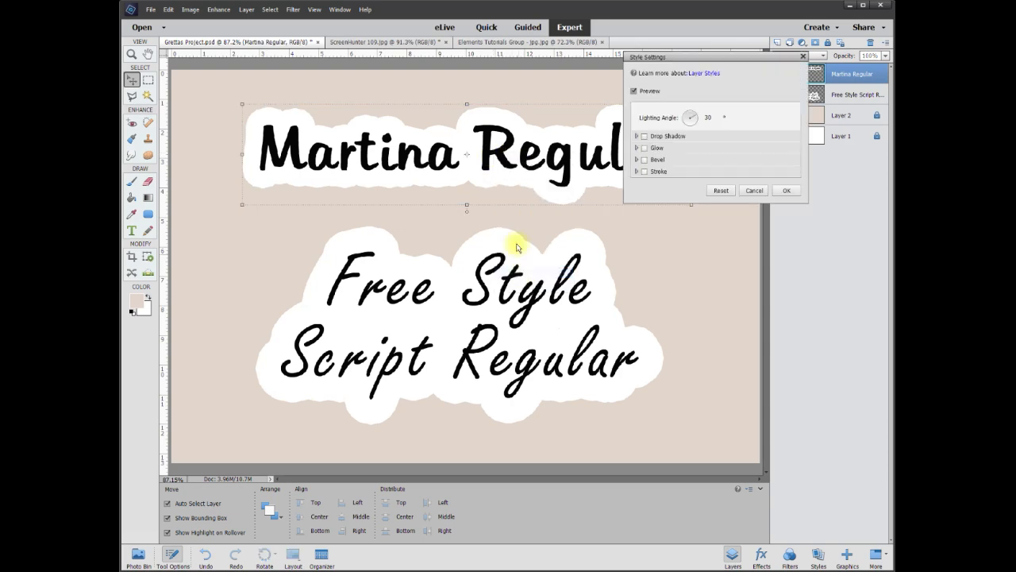
pyautogui.click(645, 172)
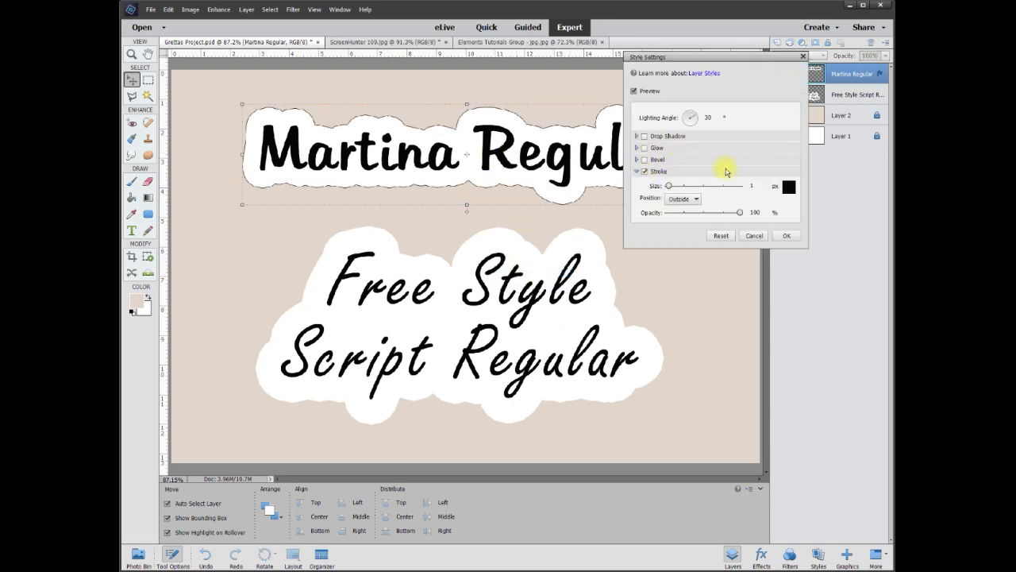
pyautogui.moveTo(667, 188); pyautogui.dragTo(672, 187)
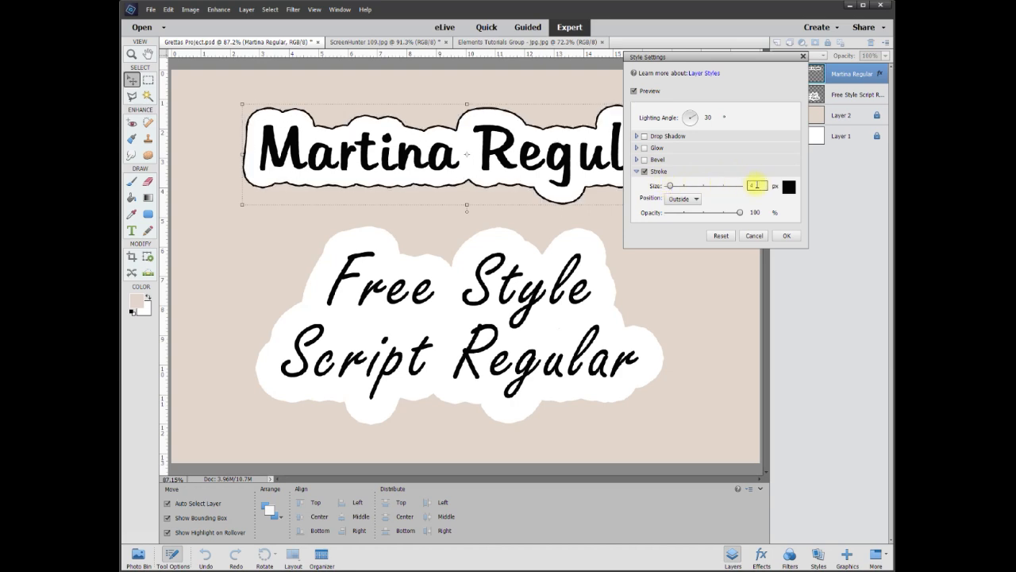
pyautogui.write('2')
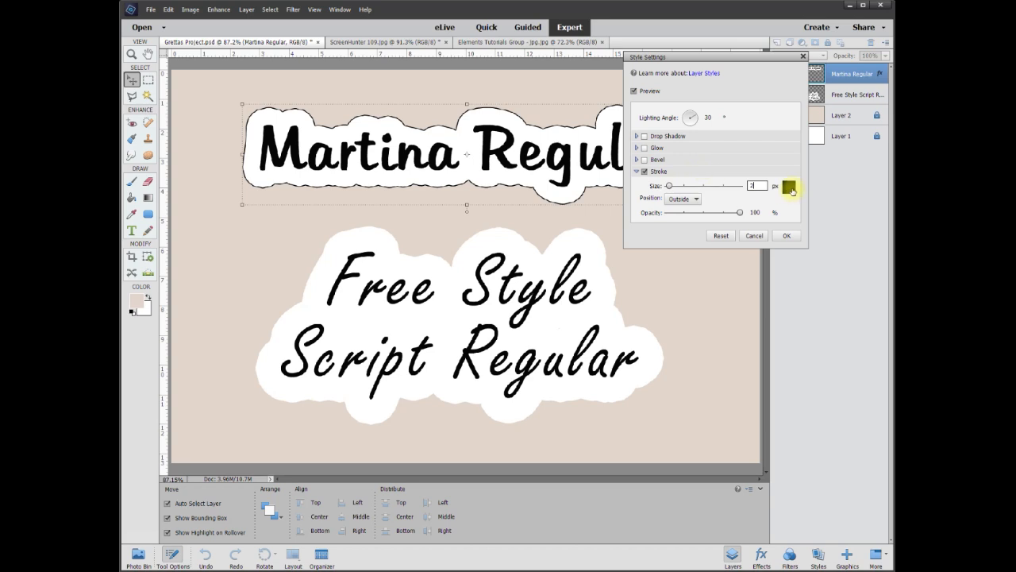
pyautogui.click(792, 242)
pyautogui.moveTo(574, 143); pyautogui.dragTo(593, 133)
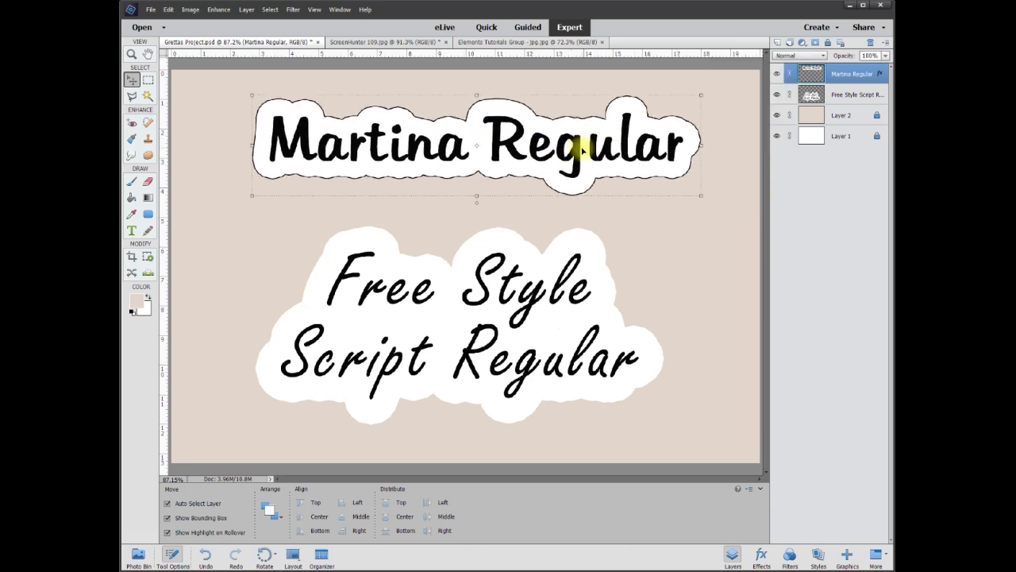
# Add a 1 px black Outside stroke around the simplified Free Style Script Regular label and nudge the label slightly
pyautogui.click(556, 307)
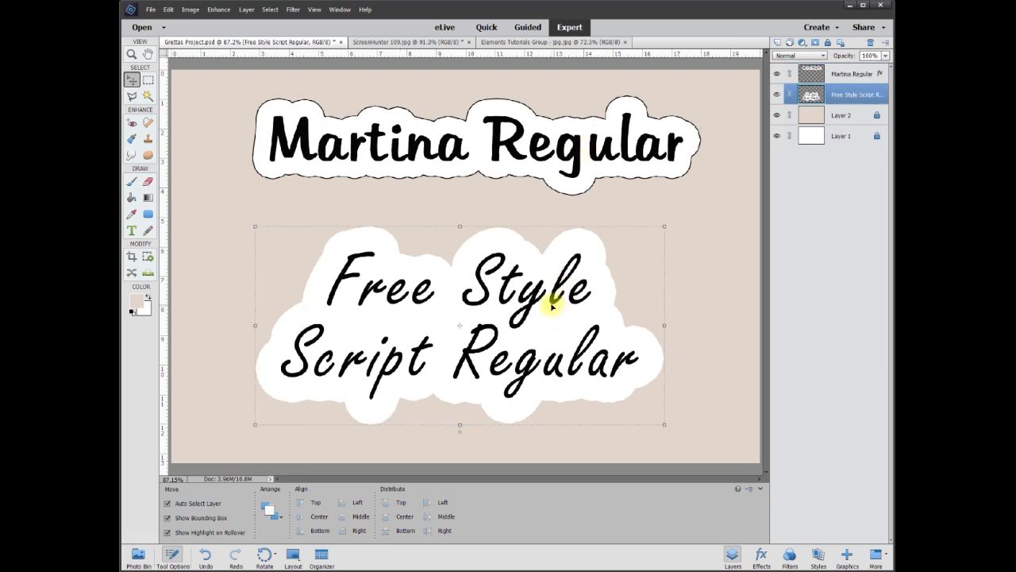
pyautogui.rightClick(553, 307)
pyautogui.click(598, 421)
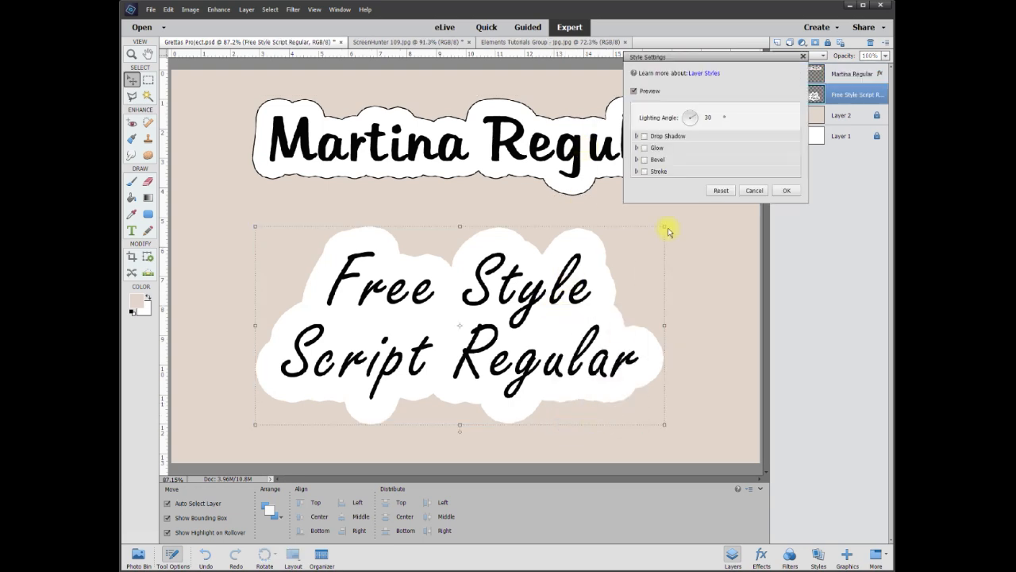
pyautogui.click(644, 171)
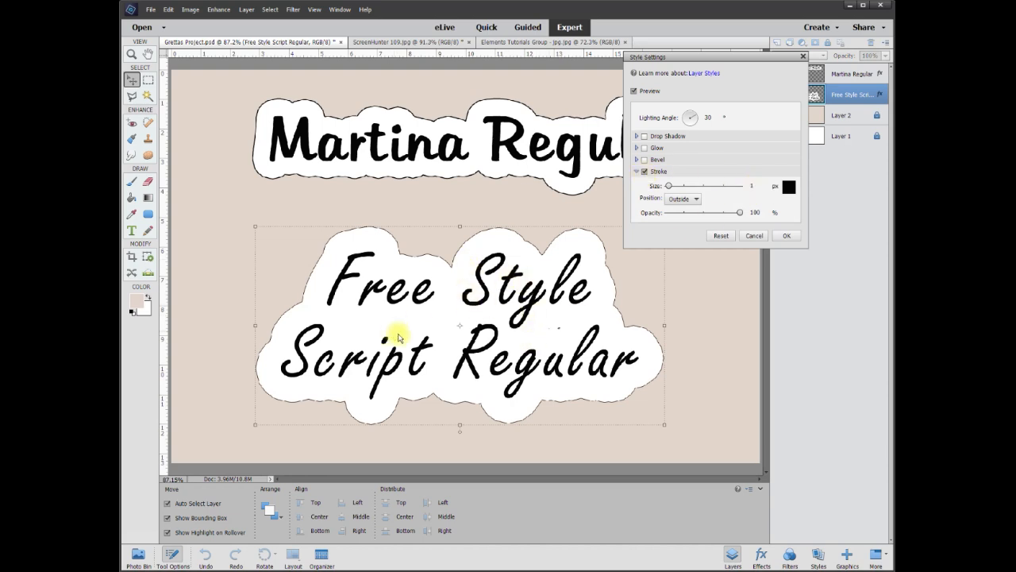
pyautogui.click(777, 237)
pyautogui.moveTo(543, 301)
pyautogui.mouseDown()
pyautogui.moveTo(546, 282)
pyautogui.moveTo(548, 306)
pyautogui.moveTo(552, 294)
pyautogui.moveTo(540, 297)
pyautogui.mouseUp()
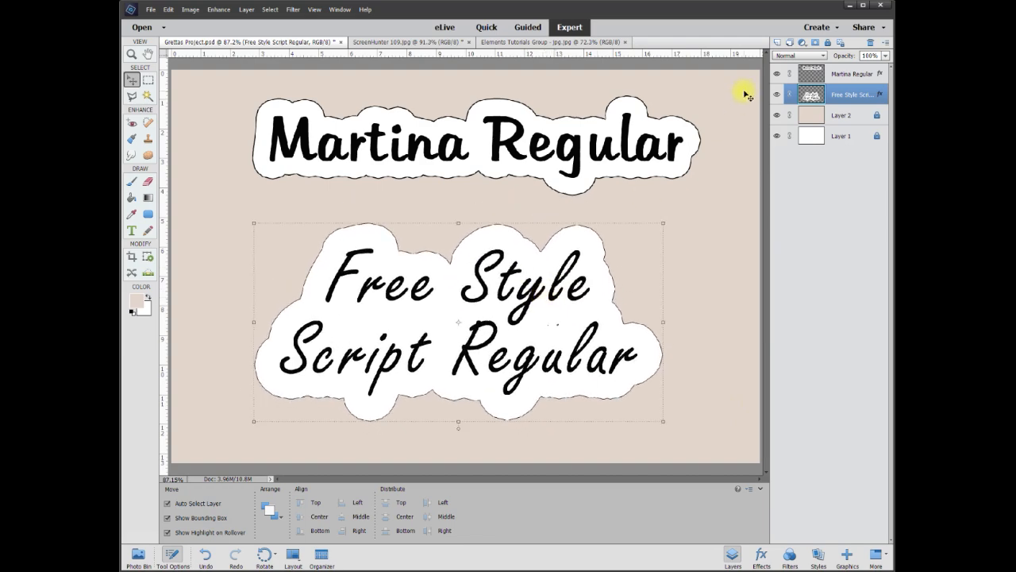
# Hide the beige Layer 2 background, adjust the positions of both outlined labels on white, and deselect them
pyautogui.click(777, 115)
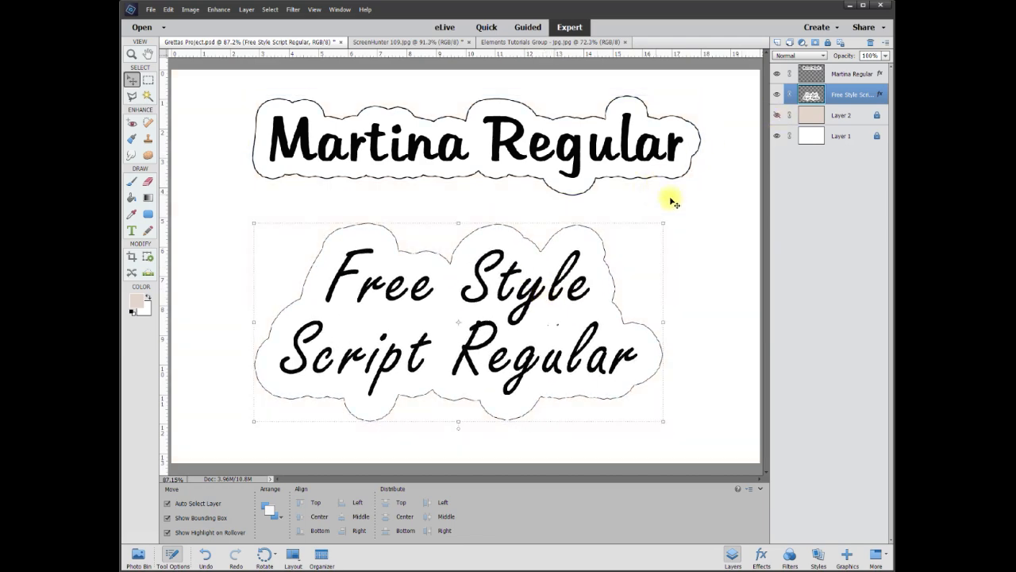
pyautogui.click(718, 215)
pyautogui.moveTo(492, 147); pyautogui.dragTo(485, 153)
pyautogui.moveTo(514, 256); pyautogui.dragTo(476, 282)
pyautogui.click(716, 267)
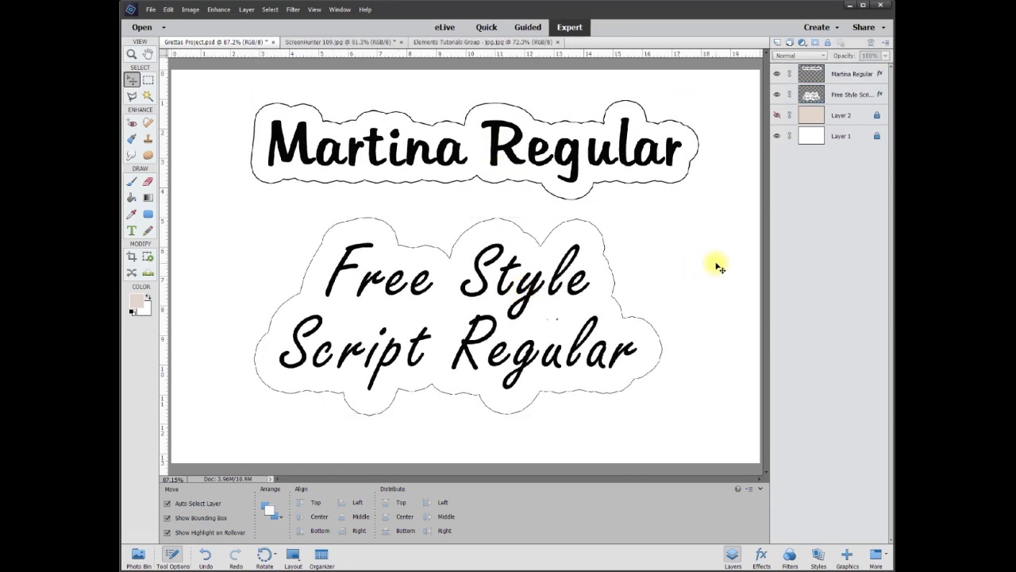